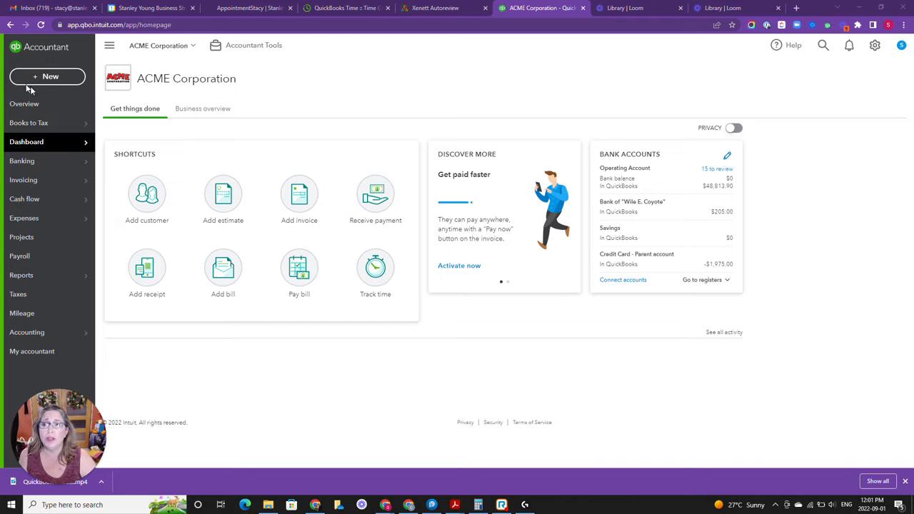
Start a new estimate and choose Elmer Fudd as the customer
click(49, 79)
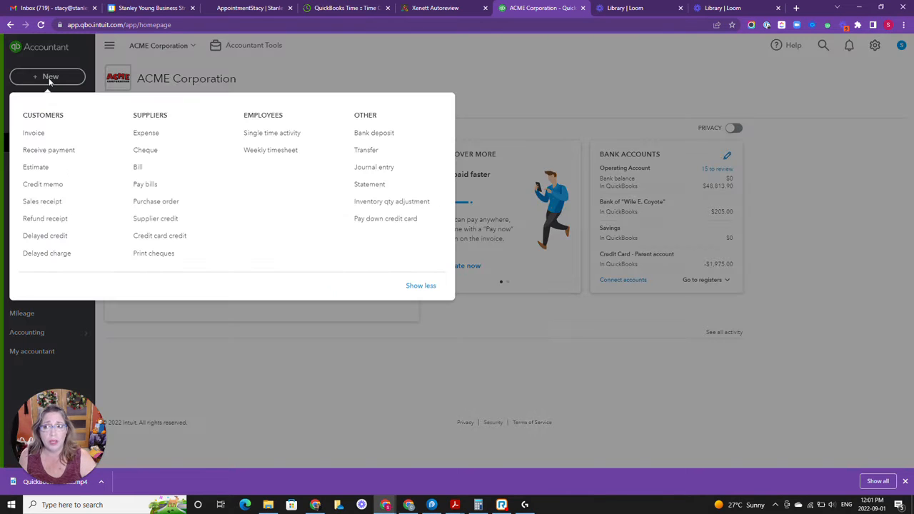
click(47, 169)
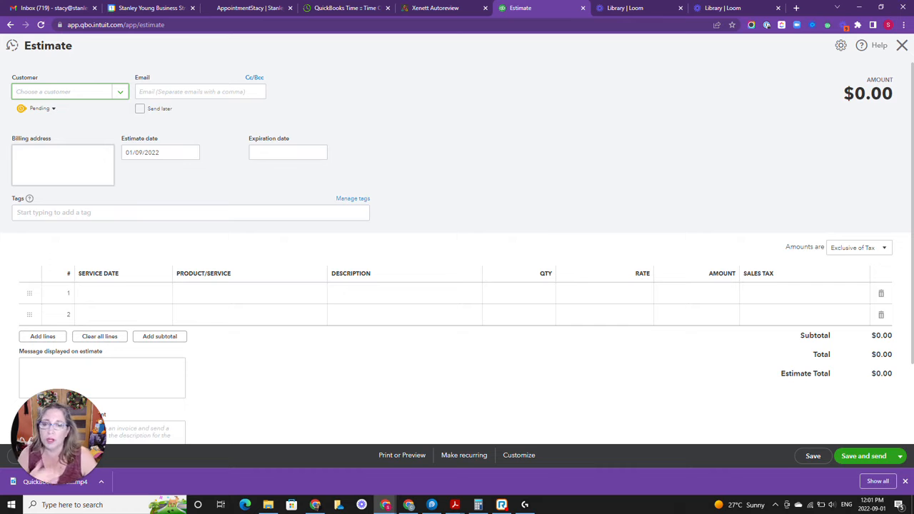
click(122, 93)
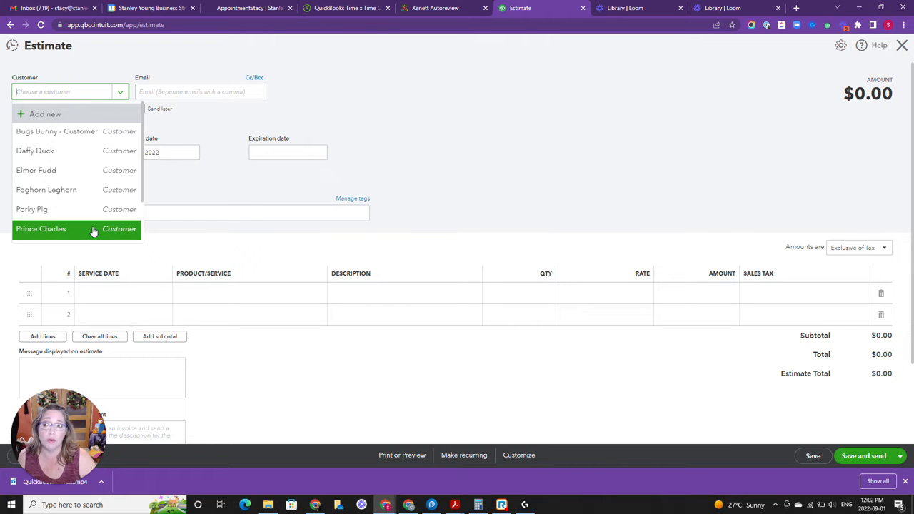
click(101, 176)
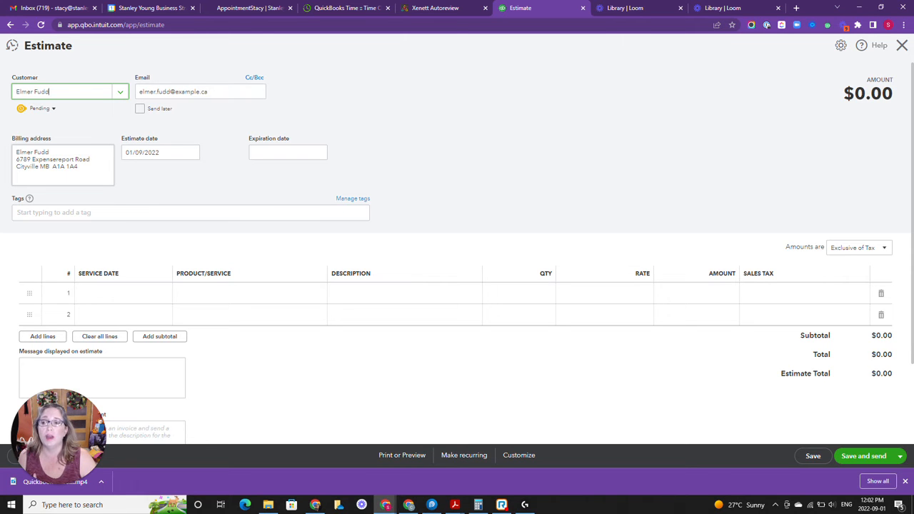
click(119, 92)
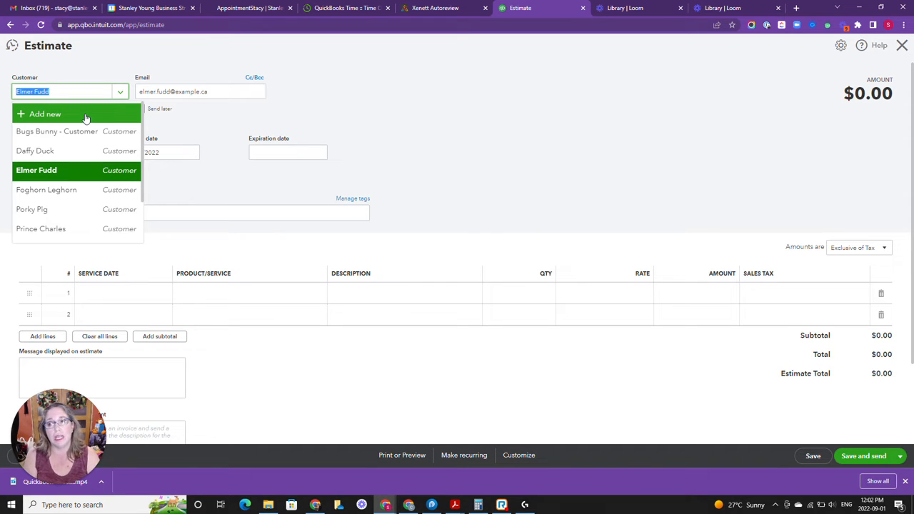
click(85, 117)
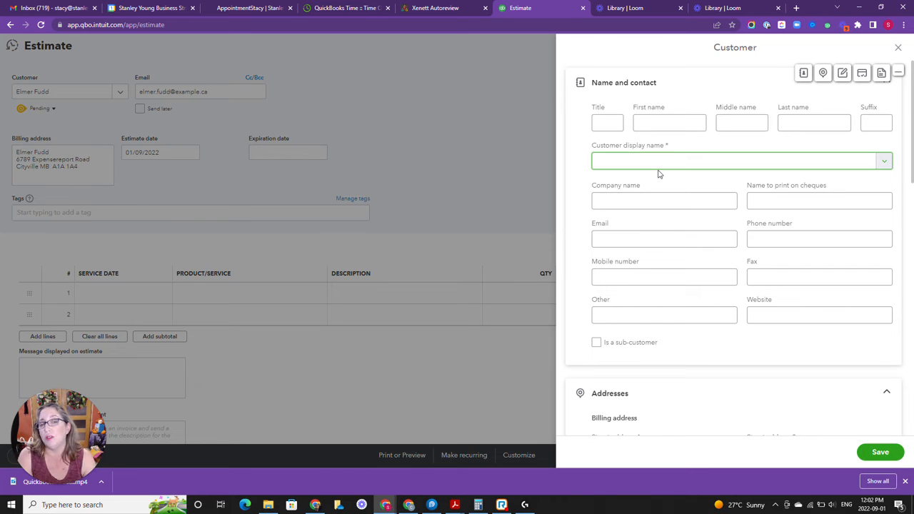
click(897, 47)
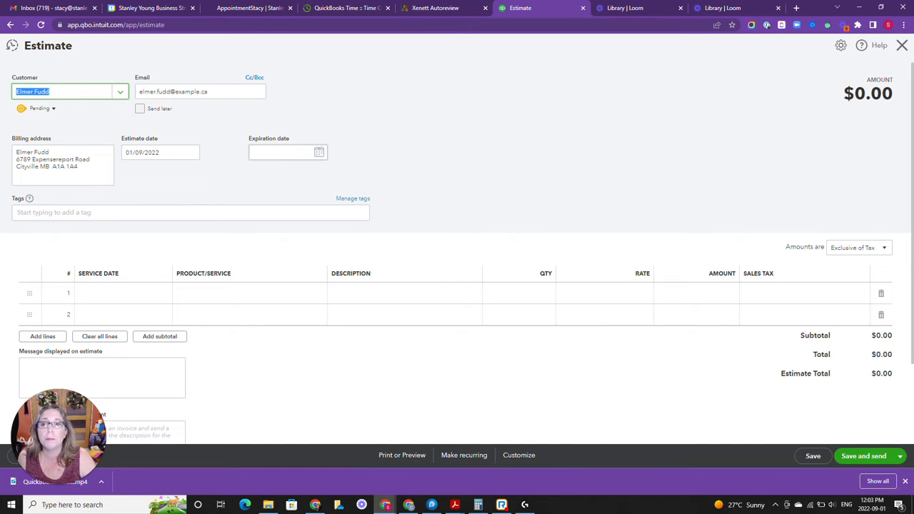
Set the estimate's expiration date to 30/09/2022
click(319, 154)
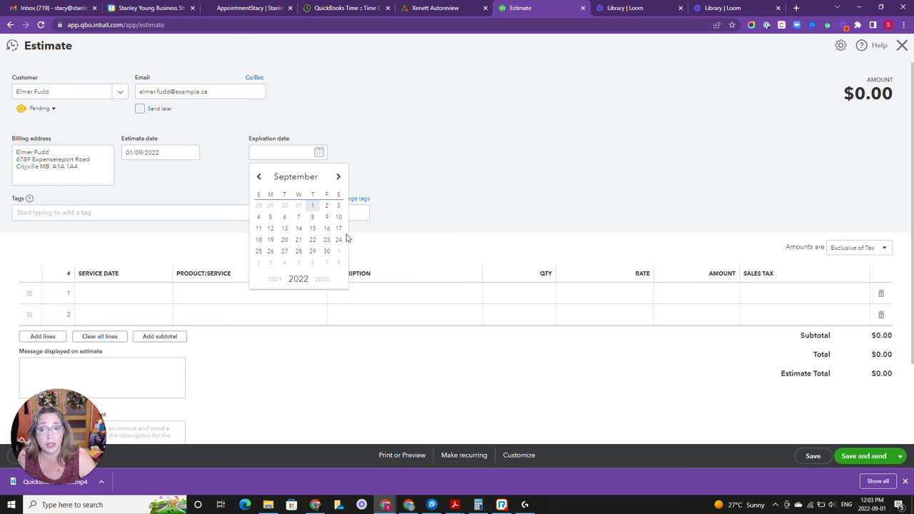
click(326, 251)
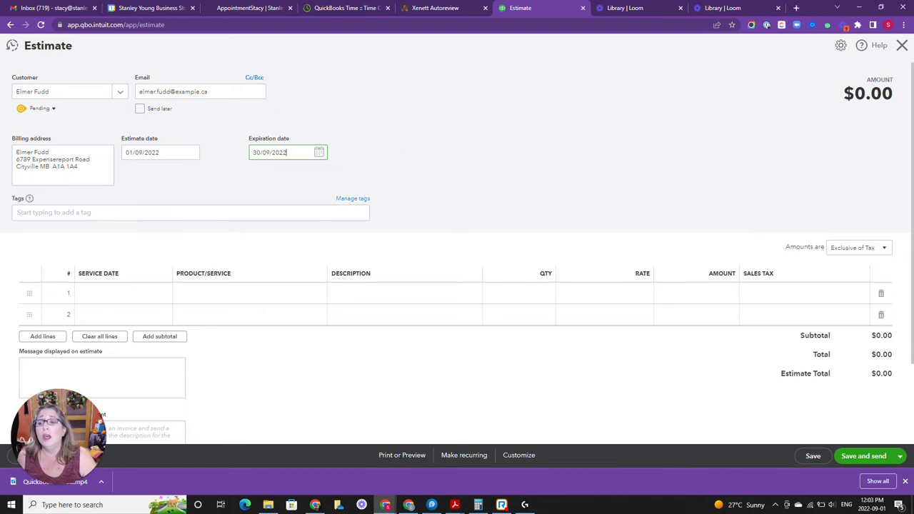
Add the Extermination product/service to the first estimate line
click(242, 303)
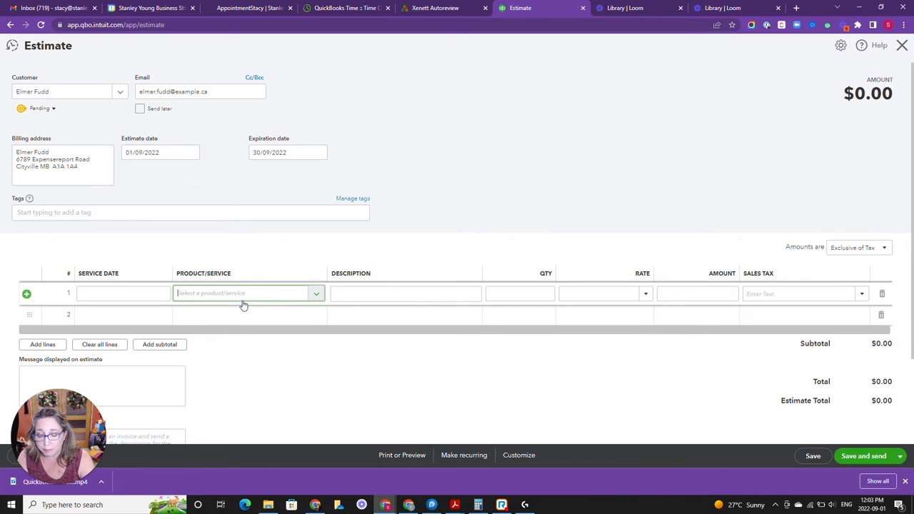
click(242, 303)
text(ex)
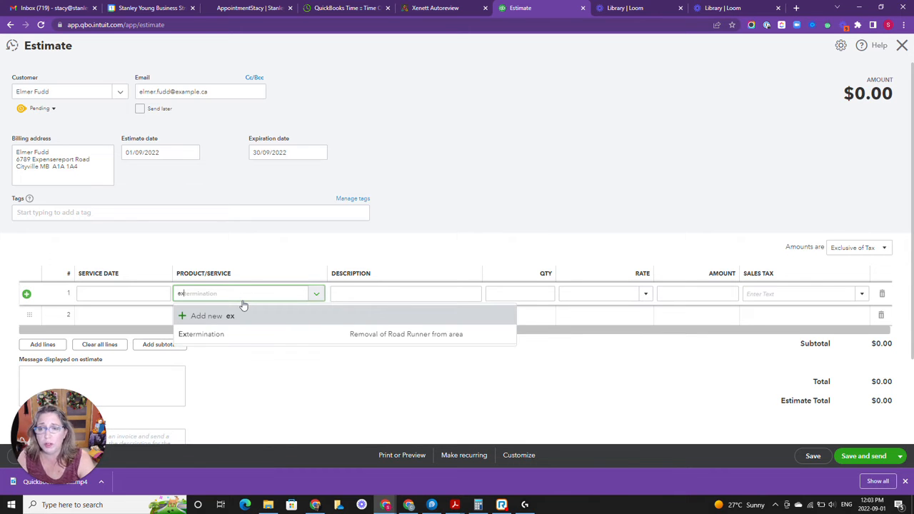
click(235, 336)
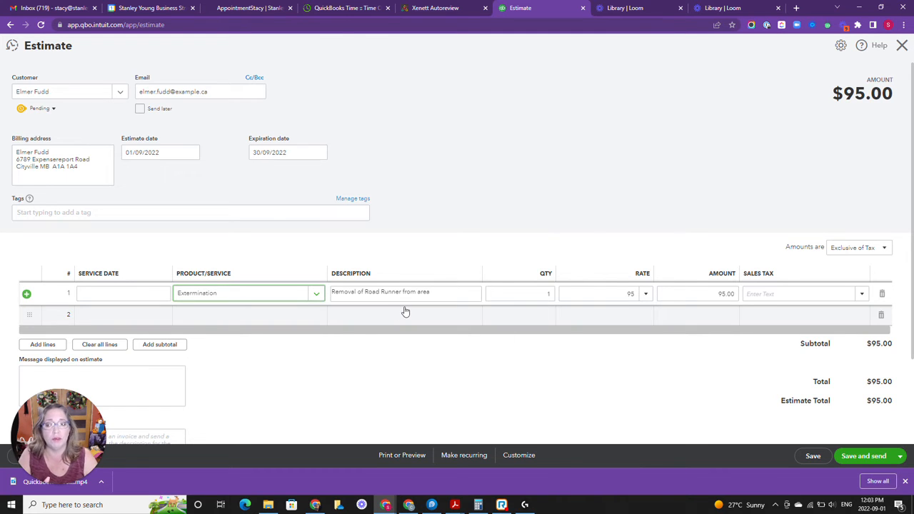
Set the first line's quantity to 4 and its amount to 1000
key(Tab)
key(Tab)
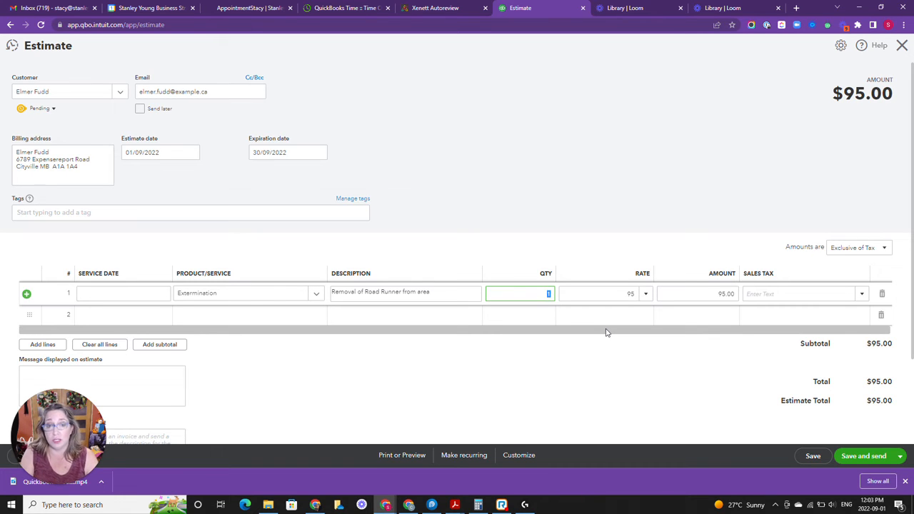
text(4)
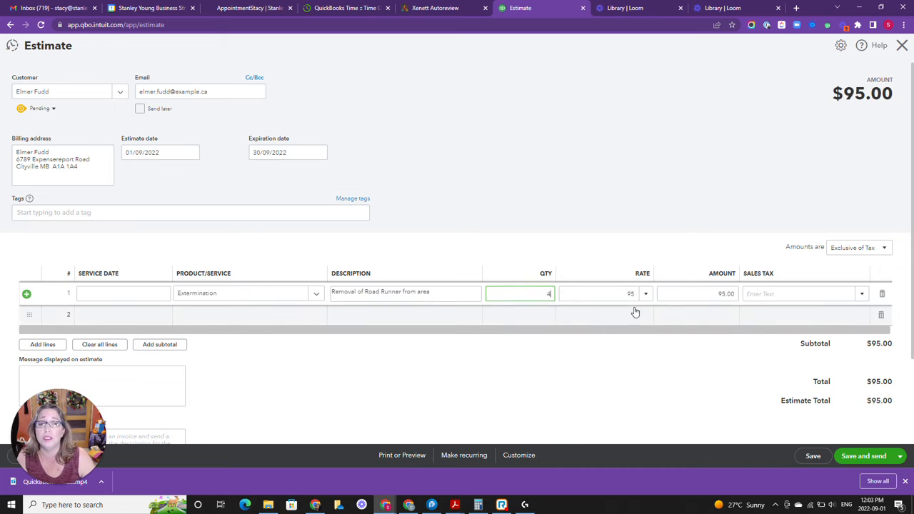
key(Tab)
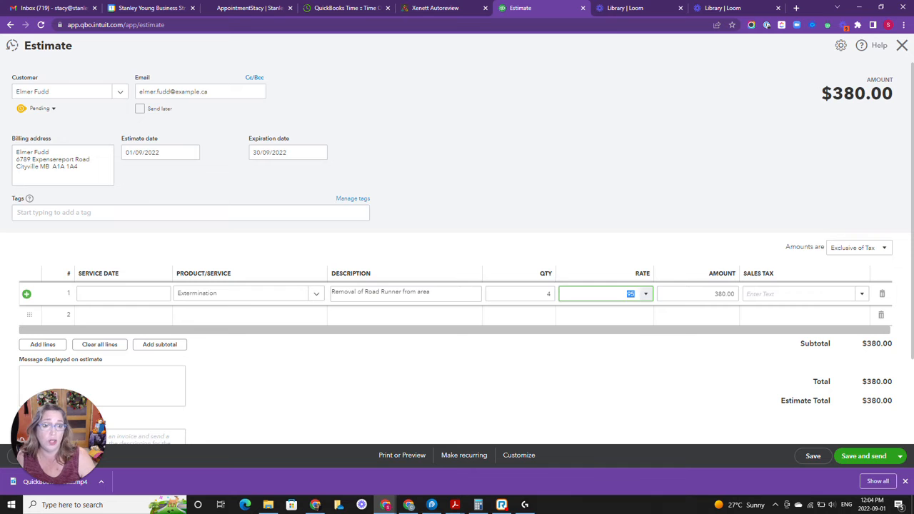
key(Tab)
text(1000)
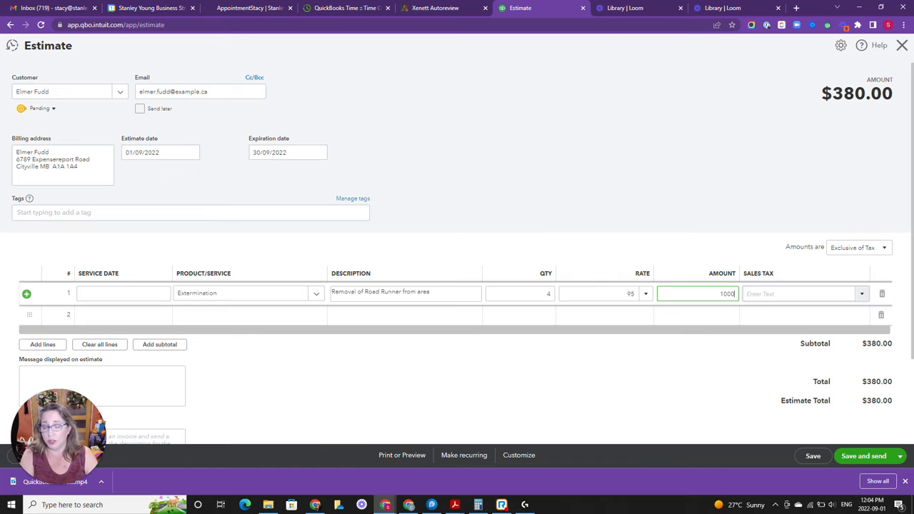
key(Tab)
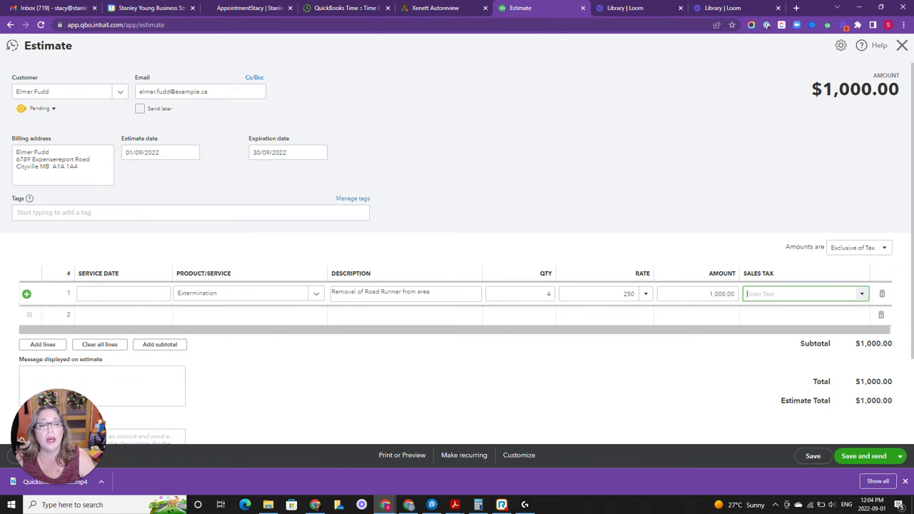
Apply GST (5%) sales tax to the line, then save and close the estimate without sending it
click(861, 295)
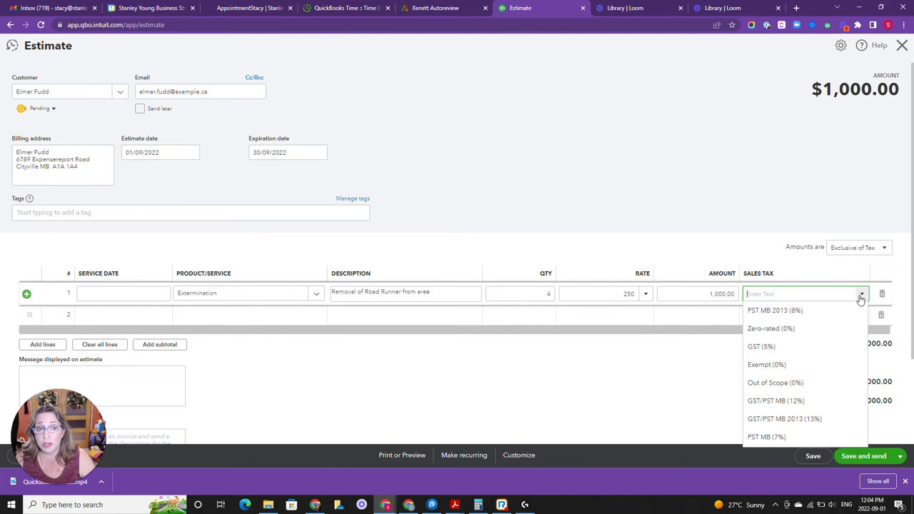
click(808, 353)
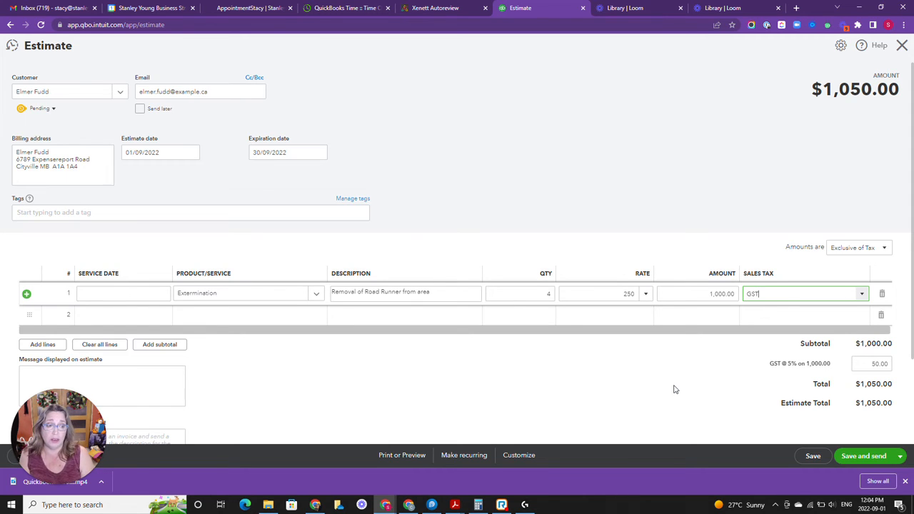
click(891, 462)
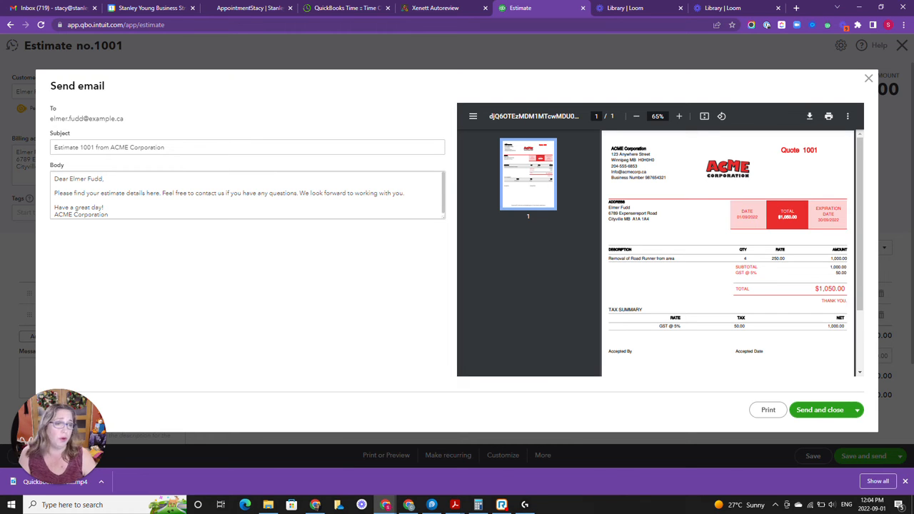
click(868, 77)
click(901, 456)
click(880, 439)
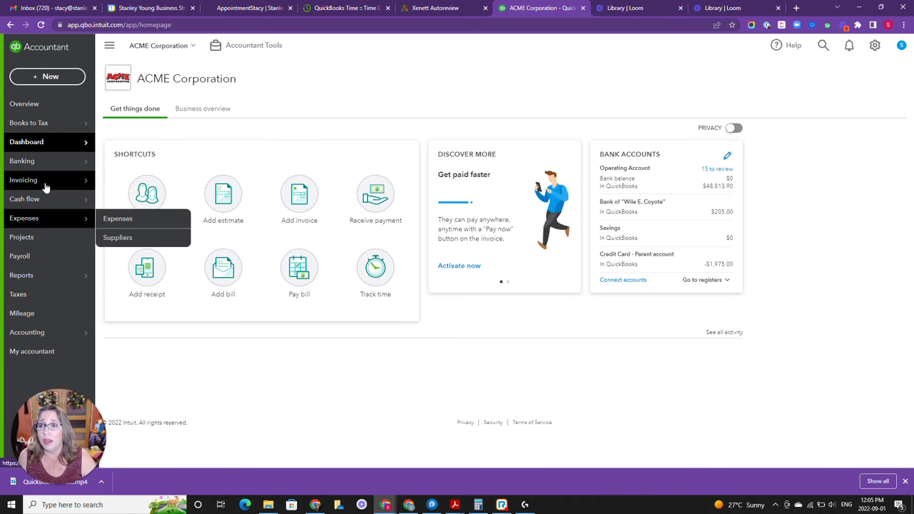
Open Elmer Fudd's customer page by searching the customer list
mouse_move(45, 186)
click(134, 239)
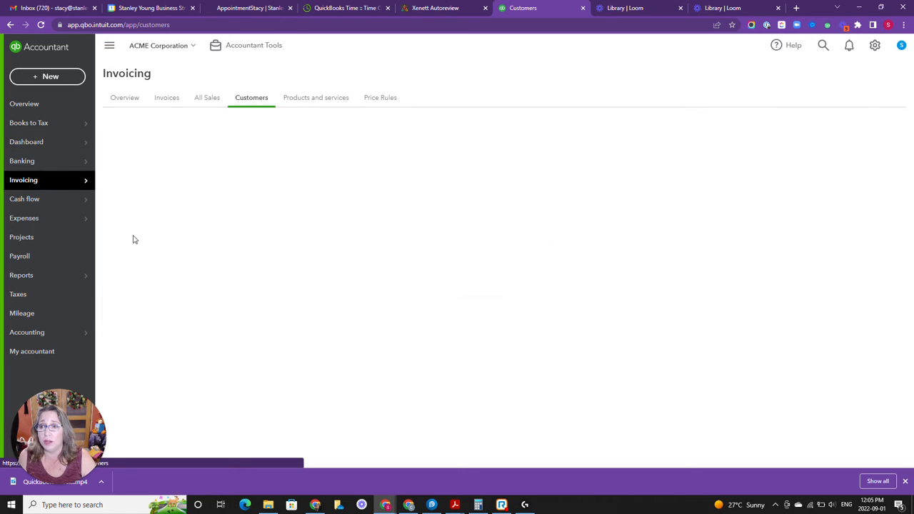
mouse_move(46, 179)
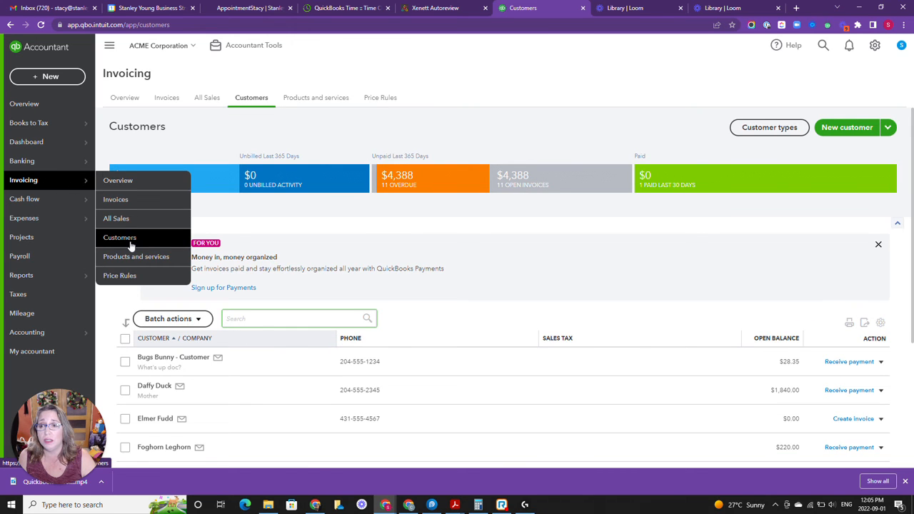
text(El)
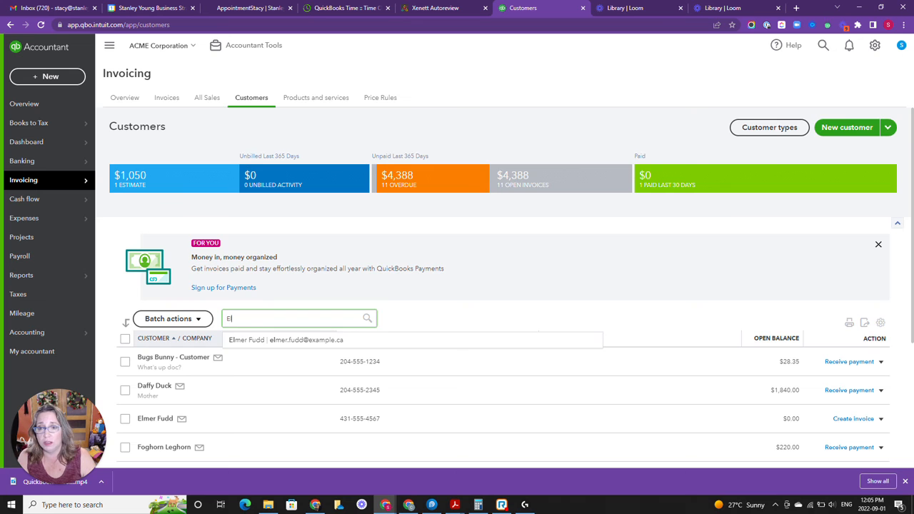
click(255, 341)
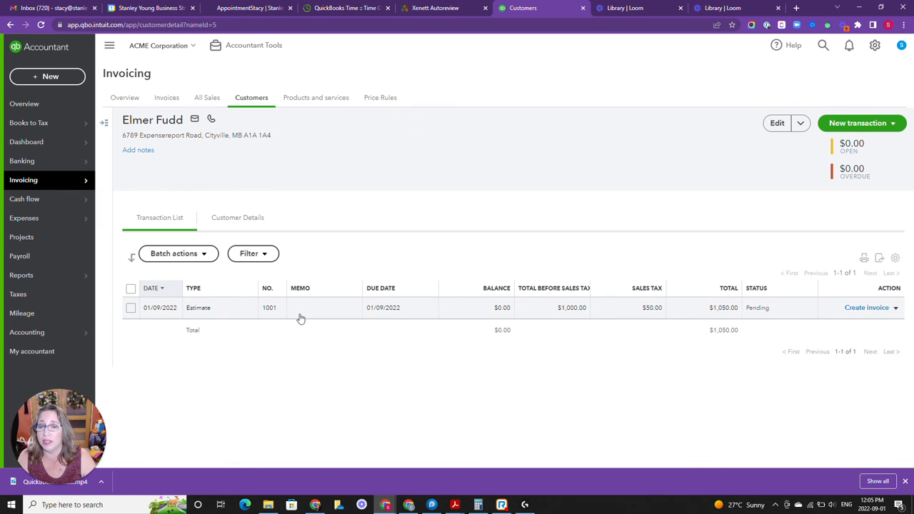
Create an invoice from the pending estimate and set its invoice date to 15/09/2022
click(857, 309)
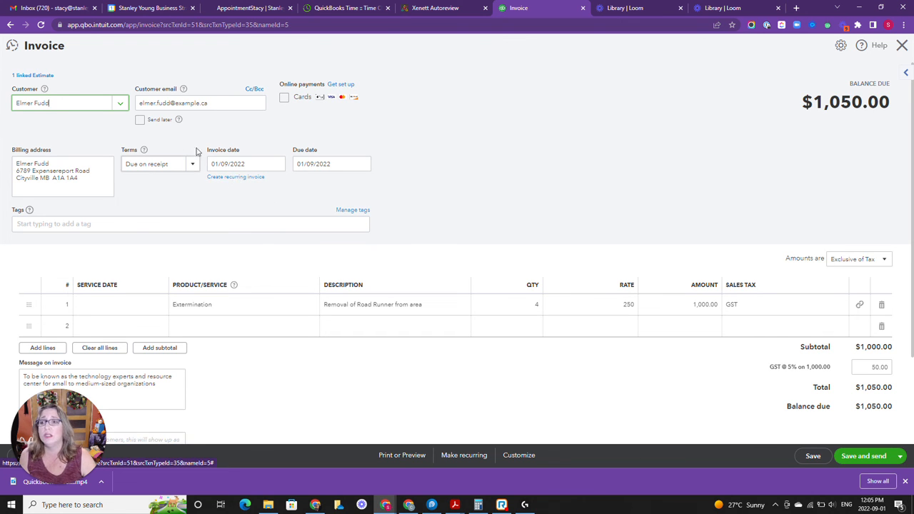
click(277, 165)
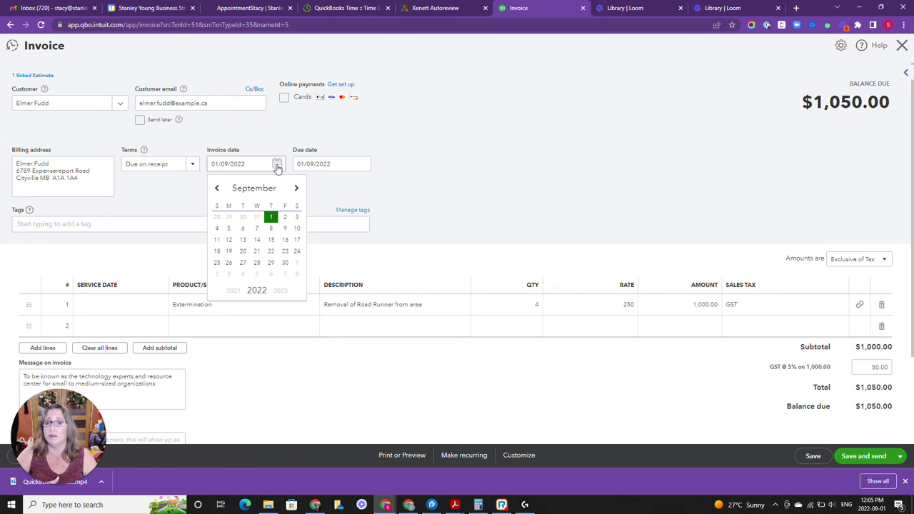
click(272, 242)
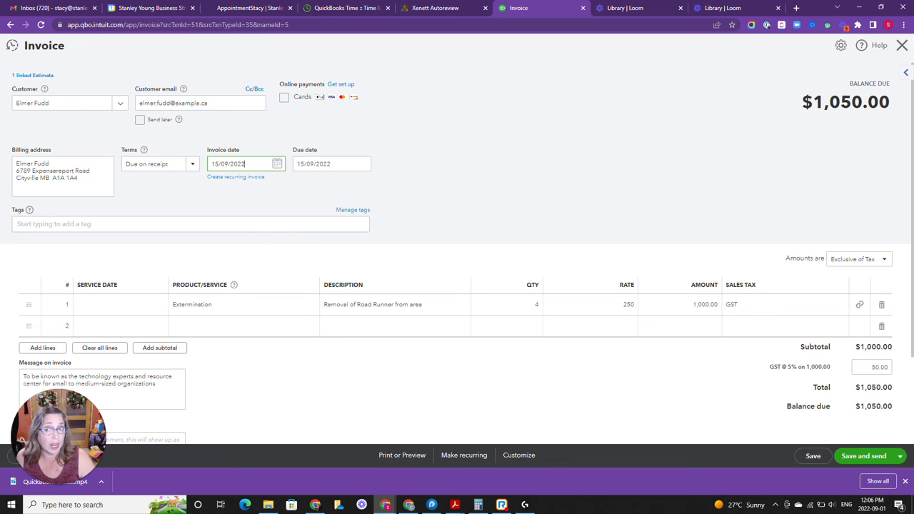
Save and close the invoice
click(899, 455)
click(863, 426)
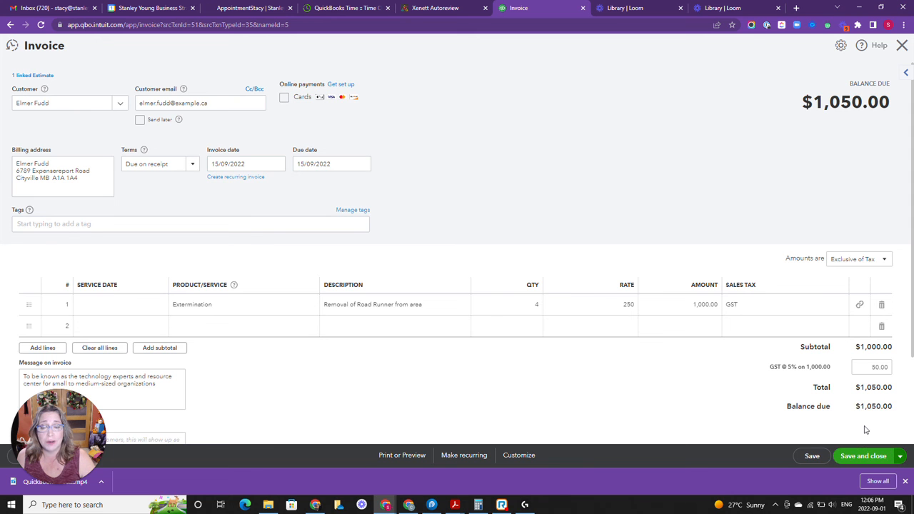